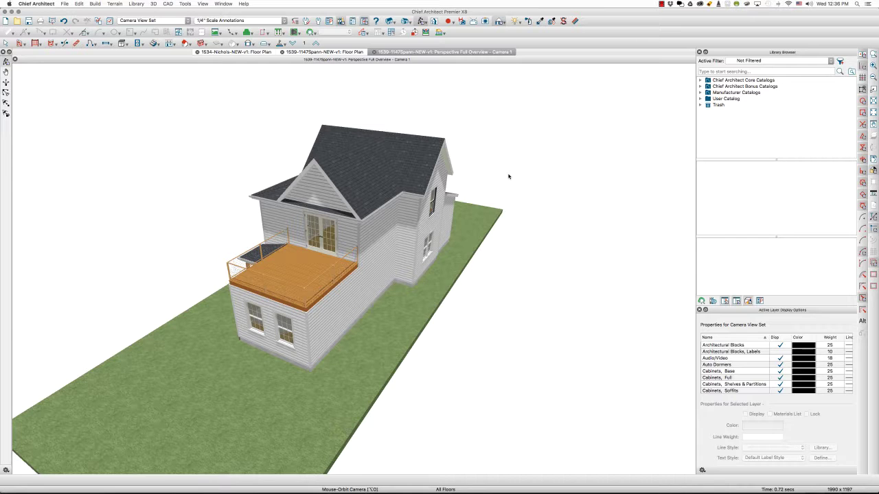
- Orbit the 3D view to inspect the house's rear deck corner
left_click_drag(443, 262, 494, 244)
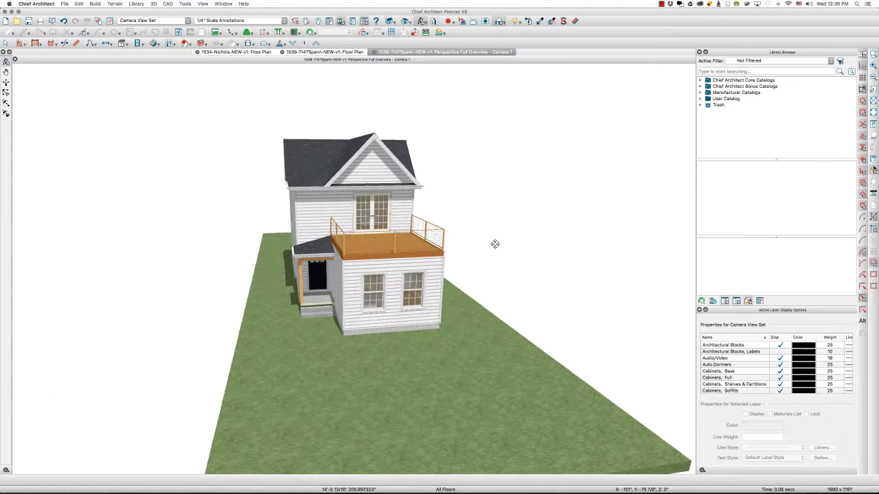
scroll(350, 212, "up", 3)
left_click_drag(351, 213, 347, 257)
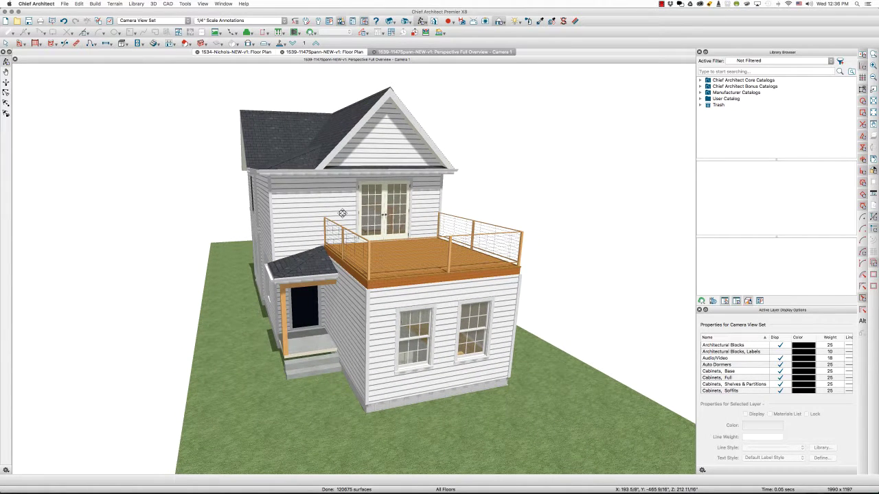
scroll(342, 213, "up", 2)
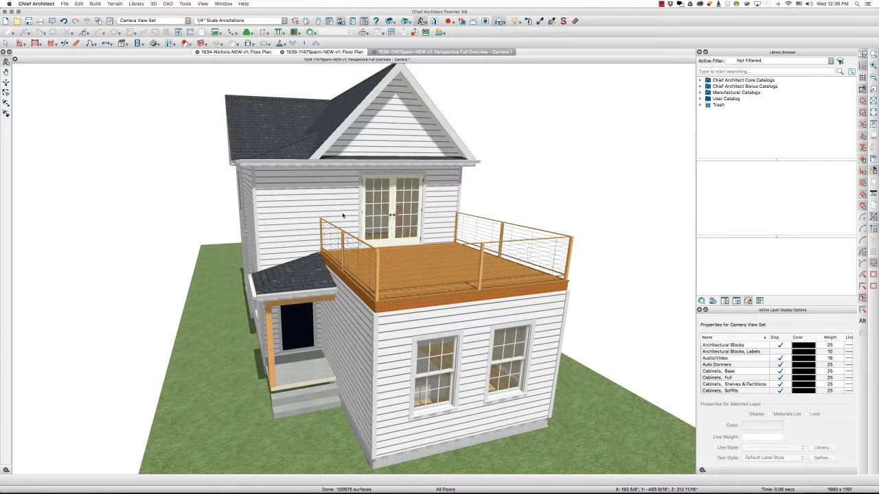
left_click_drag(314, 205, 314, 184)
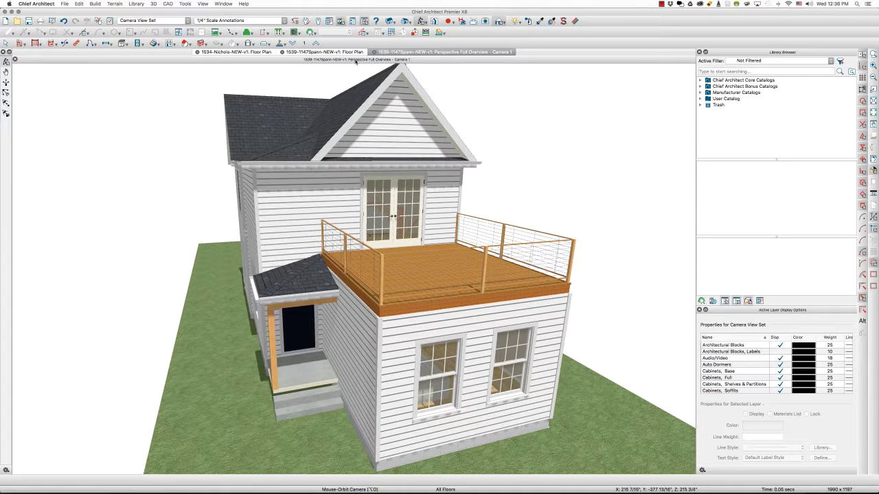
- Show the Floor 2 plan, make Corner Boards the current CAD layer, and pick Rectangular Polyline
left_click(341, 53)
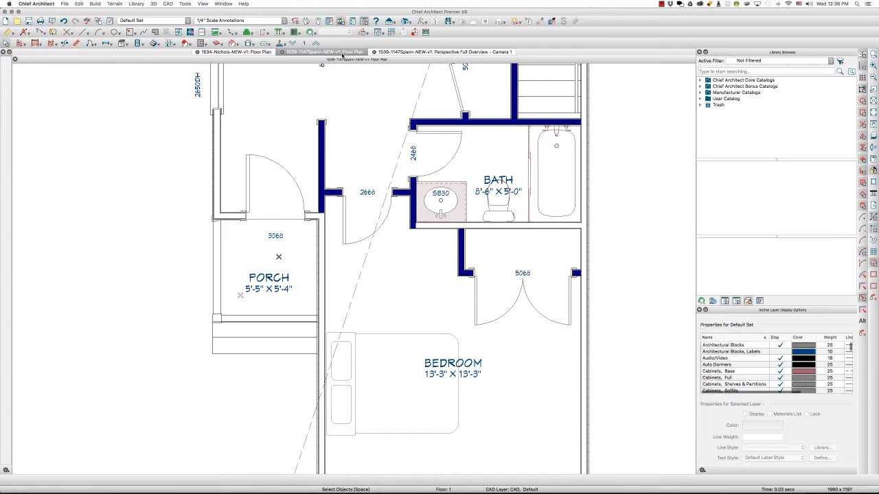
left_click(315, 43)
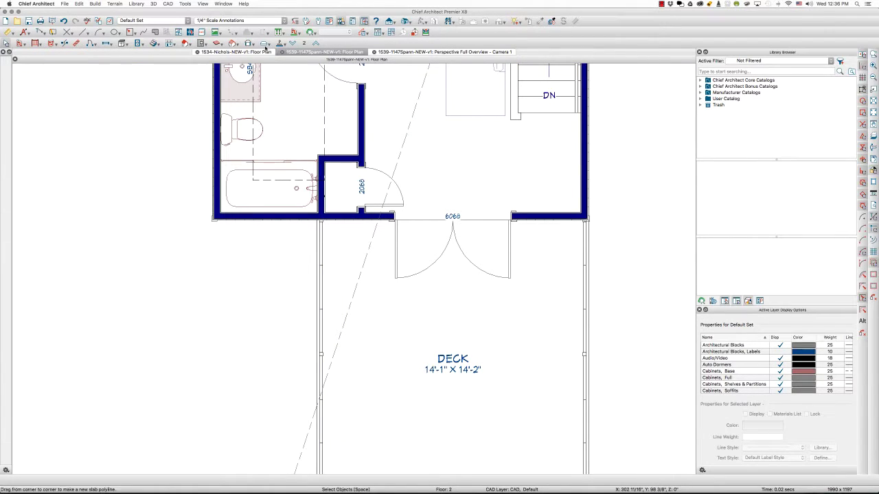
left_click(168, 4)
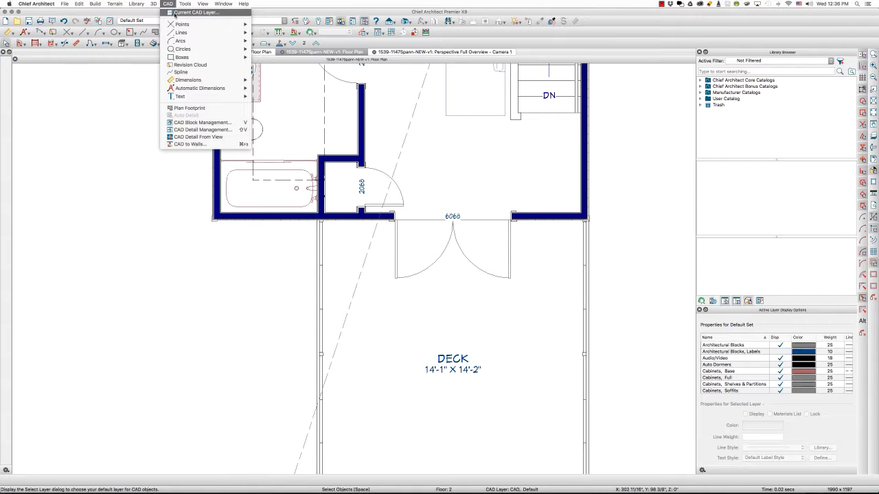
left_click(181, 13)
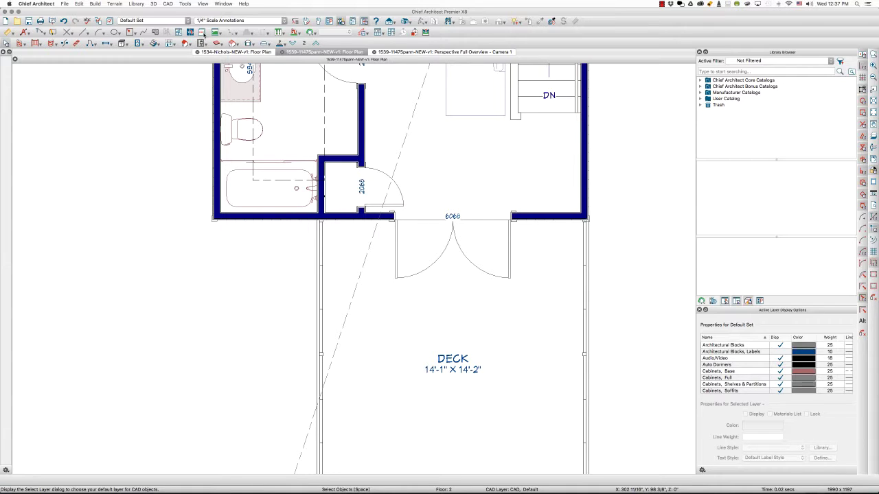
left_click(201, 34)
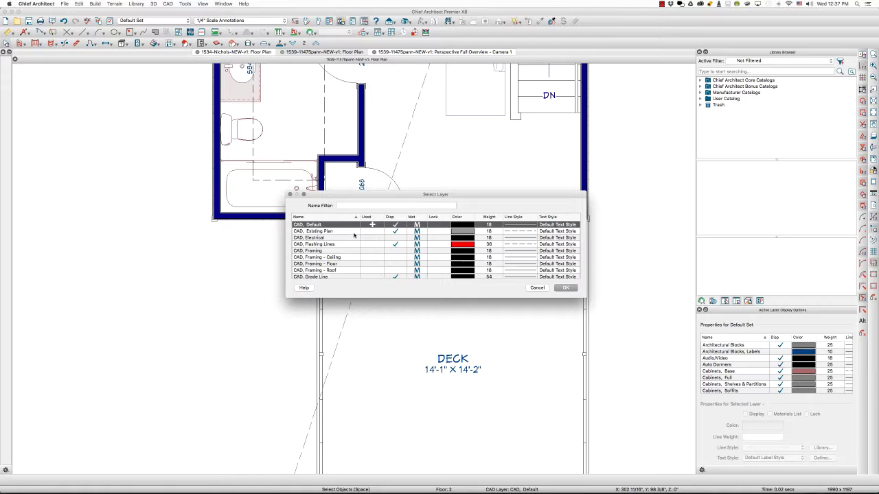
scroll(354, 237, "down", 5)
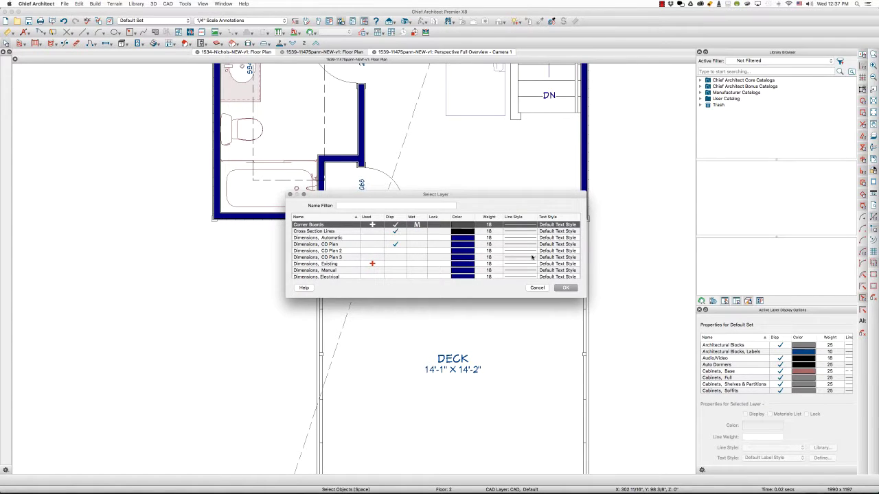
left_click(561, 287)
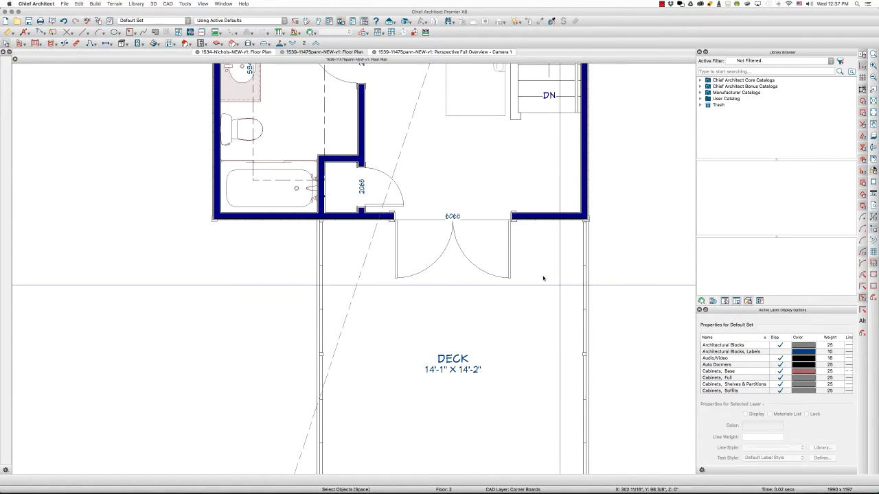
left_click(131, 32)
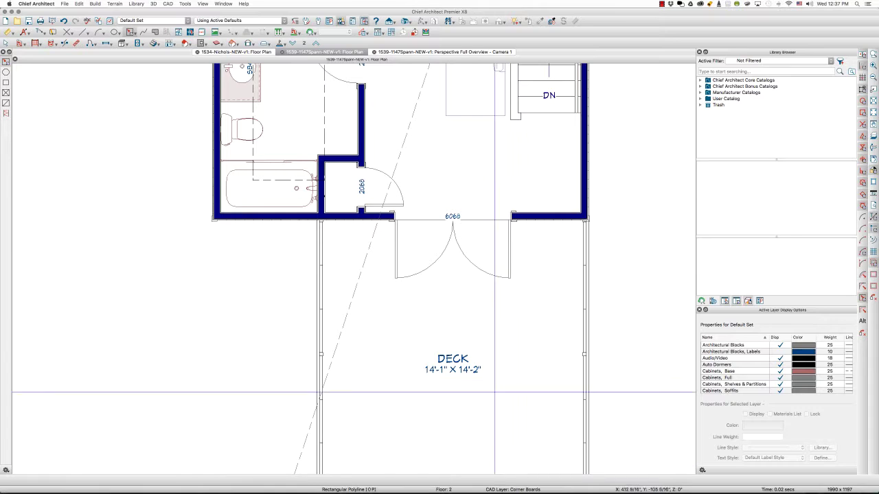
- Draw a 5 1/2"-wide rectangular polyline just below the wall corner using exact coordinates
scroll(319, 219, "up", 3)
scroll(320, 219, "up", 2)
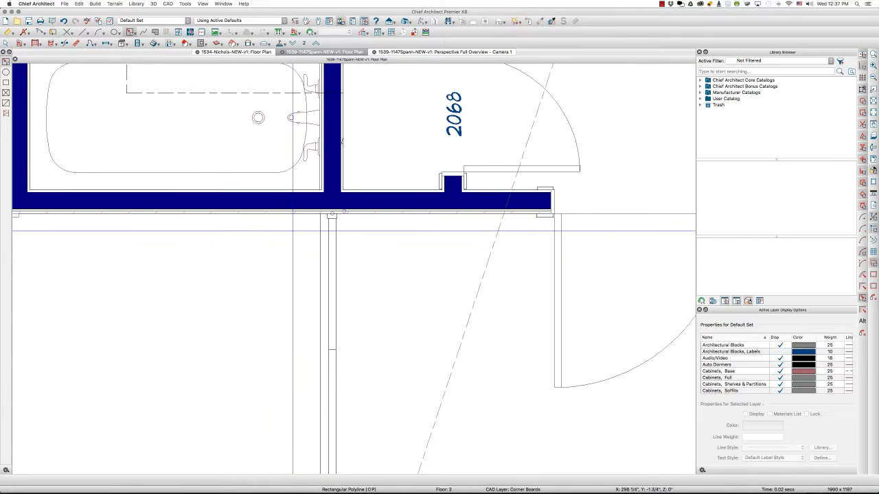
left_click_drag(289, 229, 306, 234)
key("Tab")
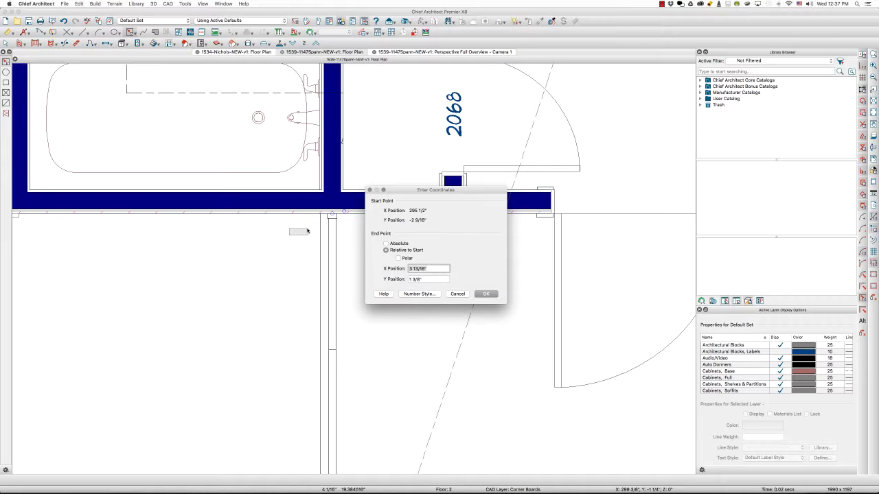
type("5.5")
key("Tab")
type("3/")
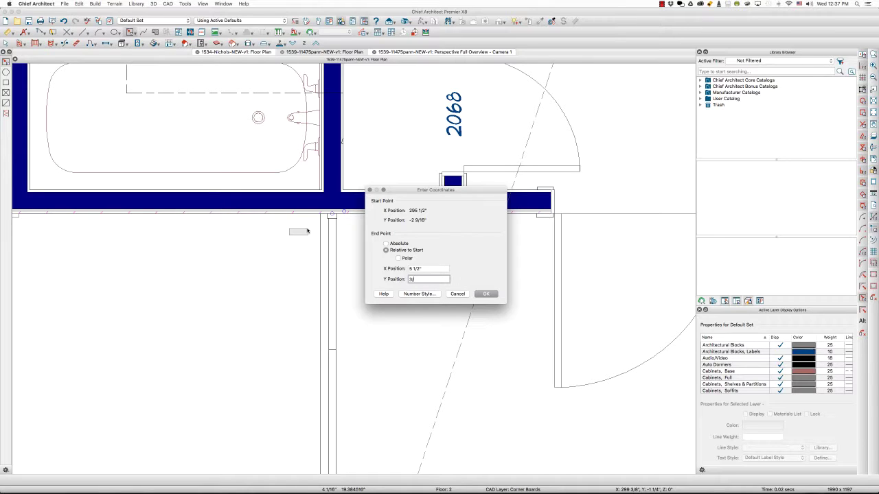
key("Return")
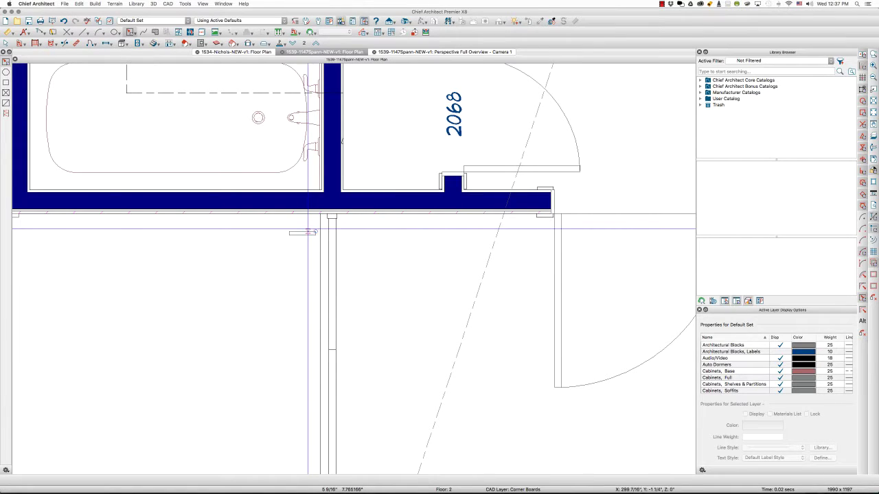
- Select the new small polyline and bring up its Convert Polyline options
scroll(308, 231, "down", 3)
scroll(313, 229, "up", 3)
scroll(314, 228, "up", 1)
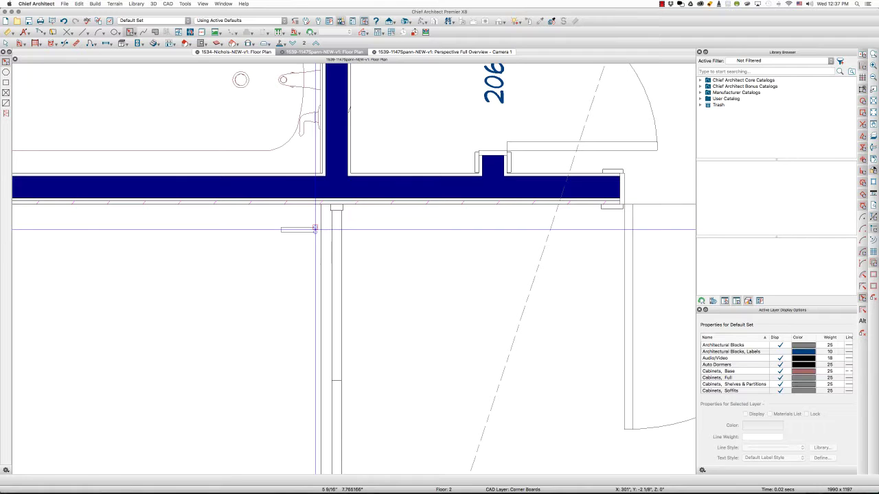
left_click(313, 229)
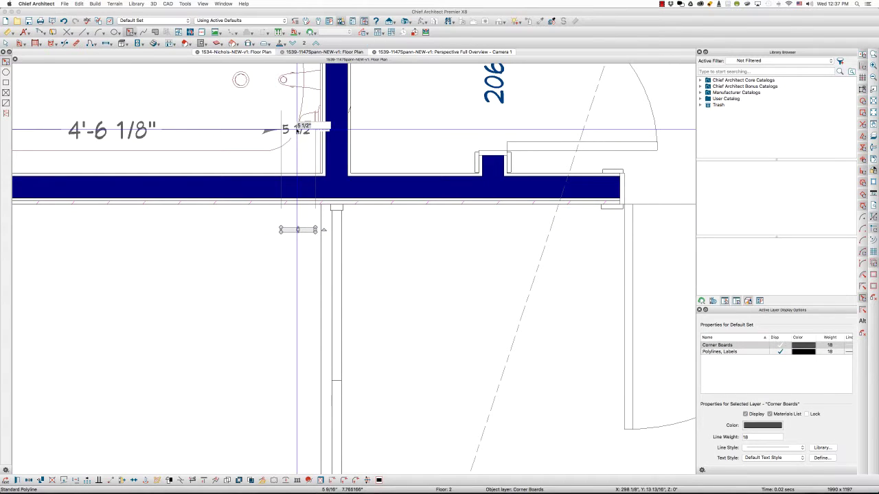
left_click(298, 130)
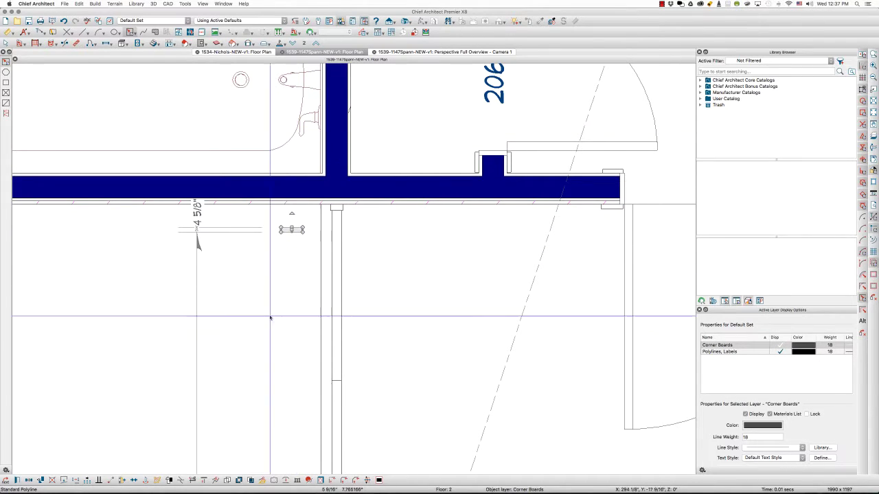
left_click(260, 480)
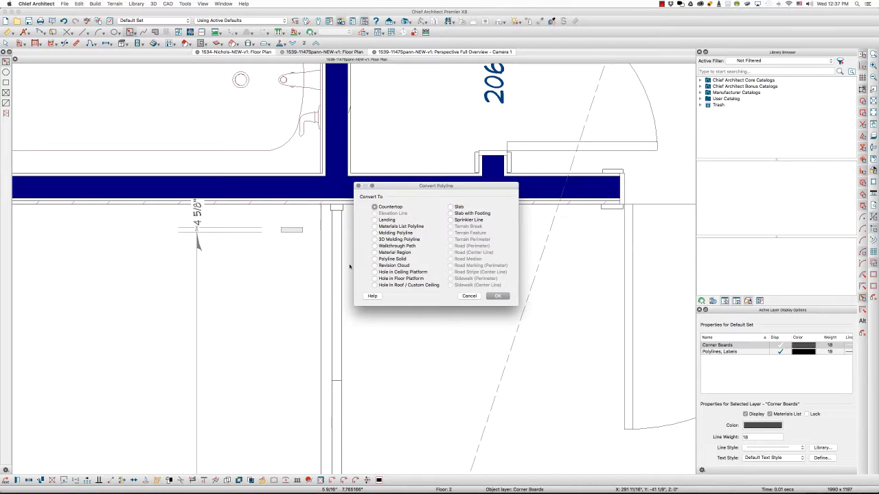
- Convert the rectangle to a 108"-thick polyline solid topping at 200", and push it against the wall
left_click(396, 260)
left_click(492, 296)
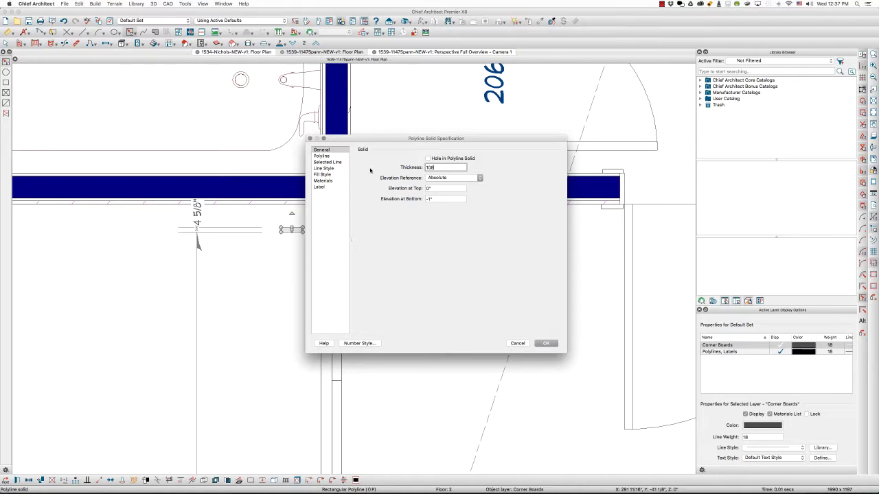
left_click(448, 188)
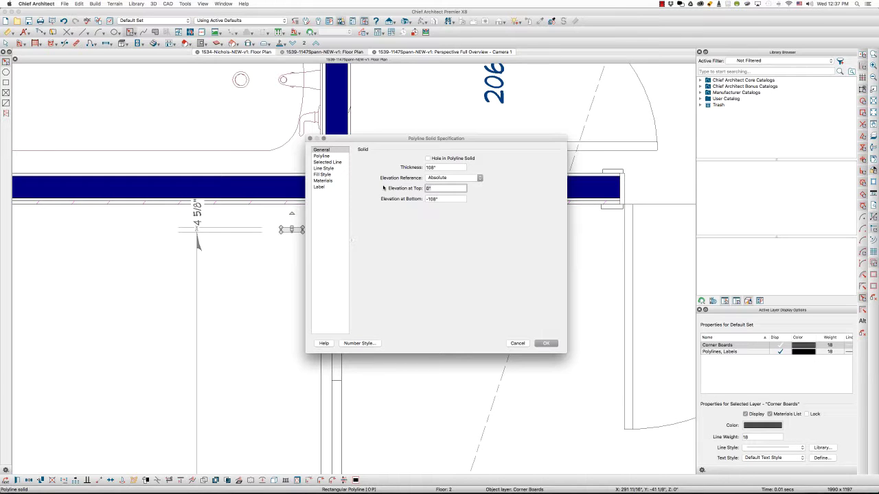
key("Tab")
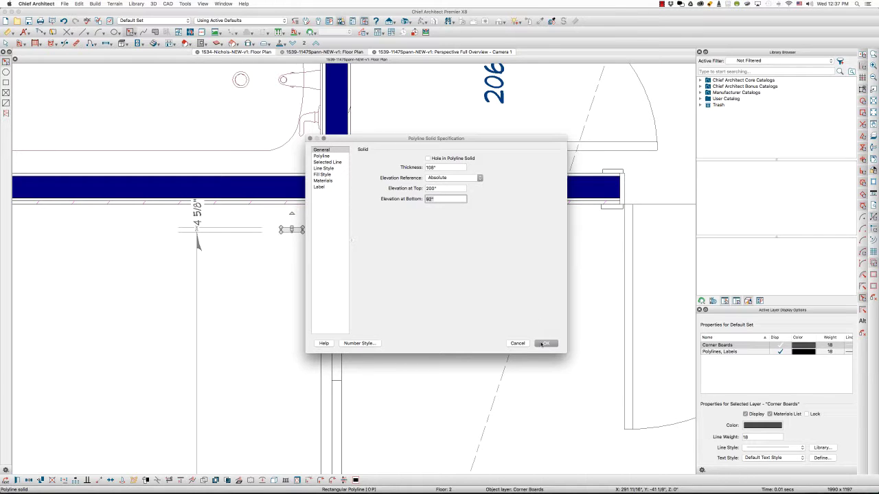
left_click(542, 343)
left_click_drag(292, 231, 291, 203)
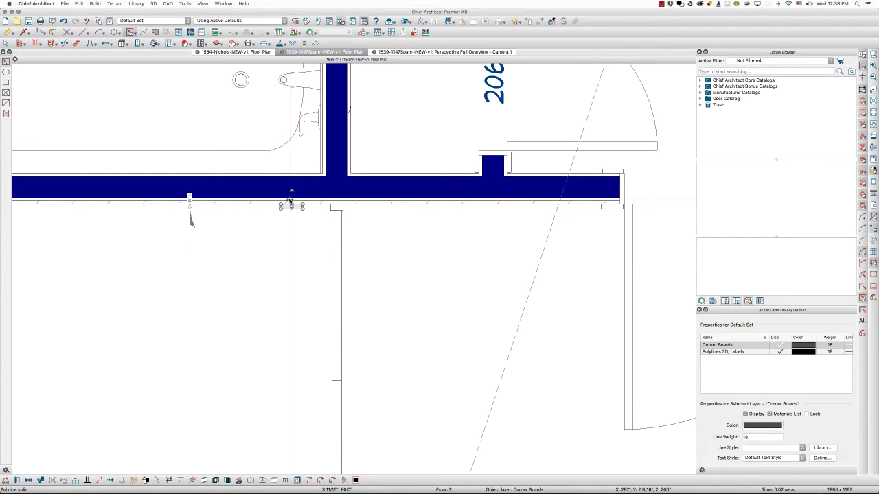
scroll(462, 200, "down", 2)
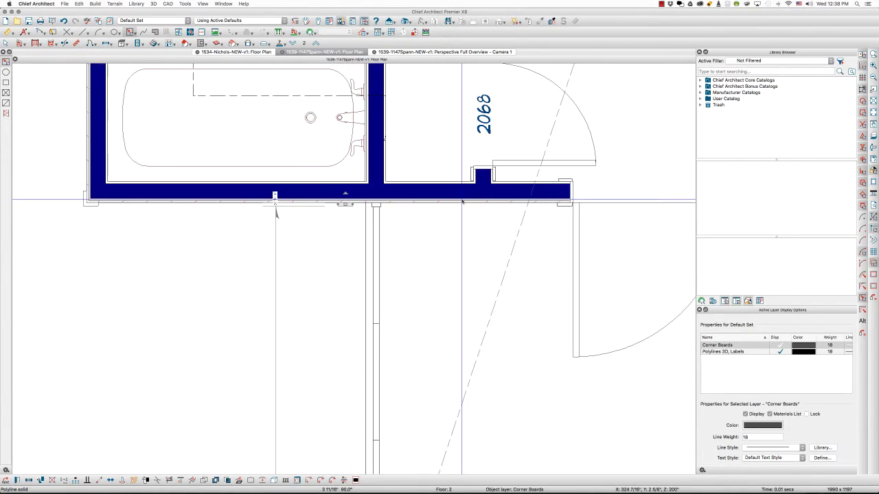
left_click(443, 52)
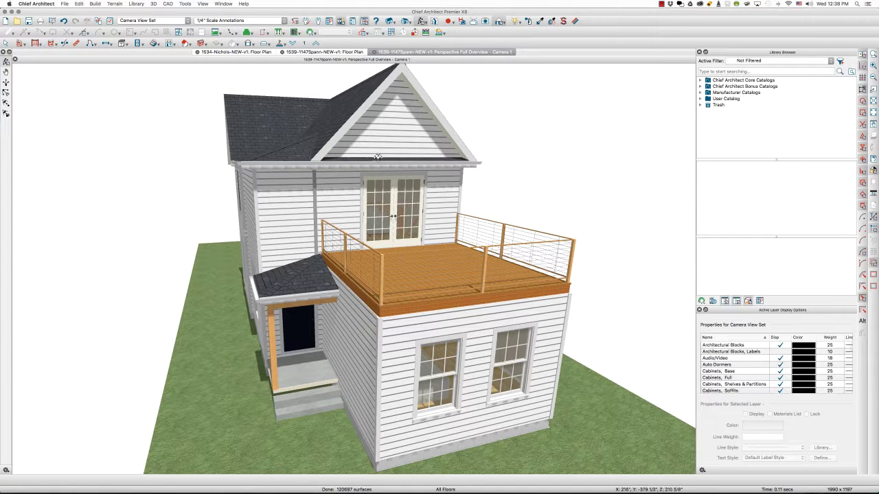
left_click(252, 52)
left_click(297, 52)
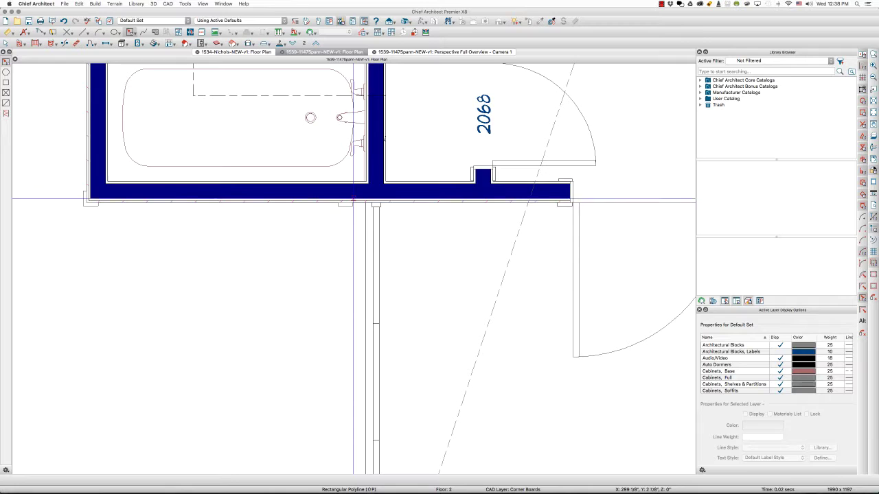
- Slide the corner board along the wall toward the corner
scroll(352, 199, "up", 3)
left_click(345, 204)
scroll(344, 204, "up", 3)
left_click_drag(345, 202, 374, 201)
- Butt the corner board against the deck post and return to Perspective Full Overview - Camera 1
scroll(385, 203, "up", 3)
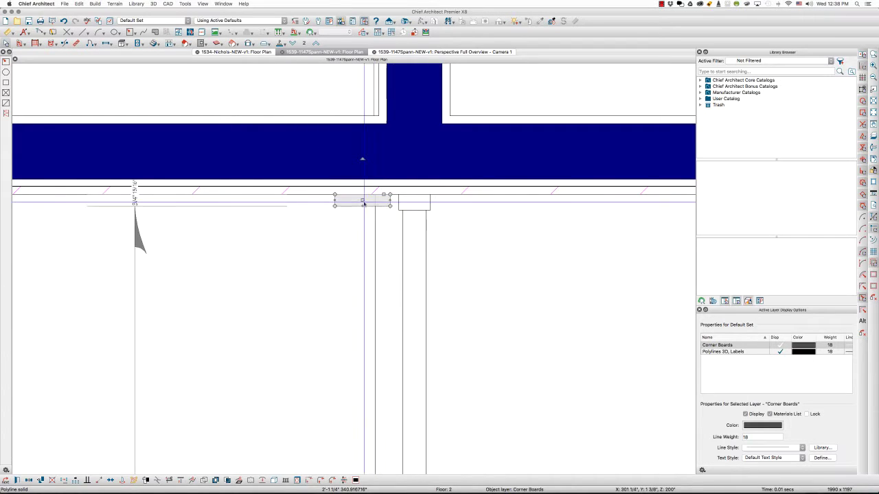
scroll(374, 201, "down", 5)
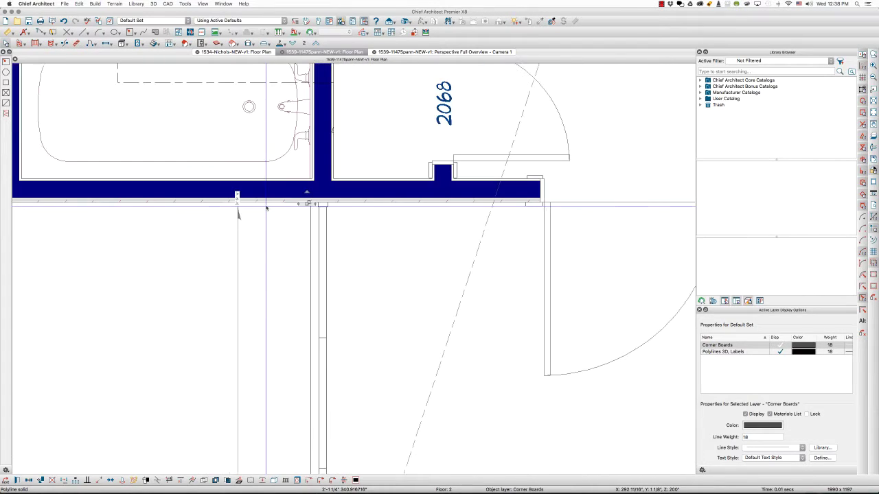
scroll(266, 208, "down", 5)
scroll(318, 303, "down", 1)
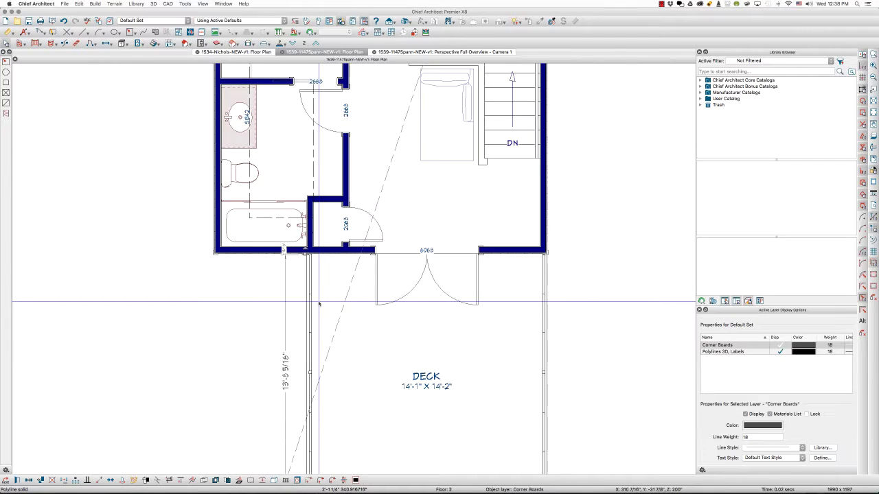
scroll(319, 304, "down", 3)
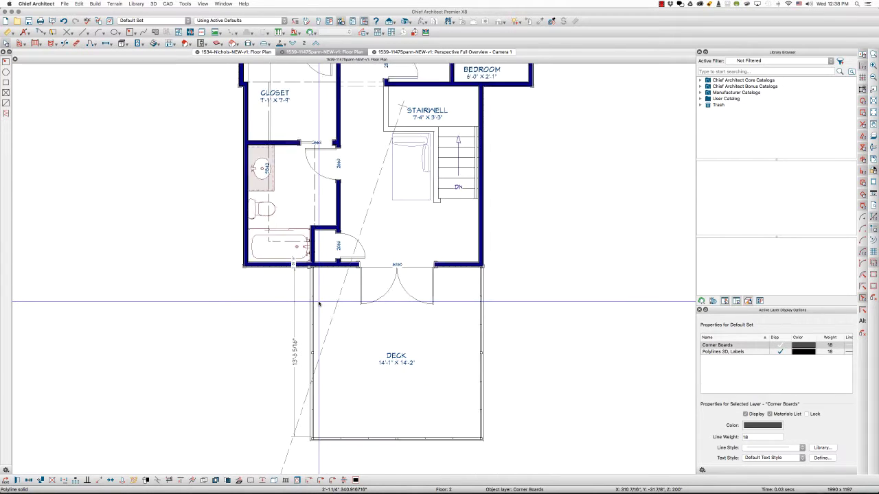
scroll(319, 303, "up", 4)
scroll(318, 294, "up", 3)
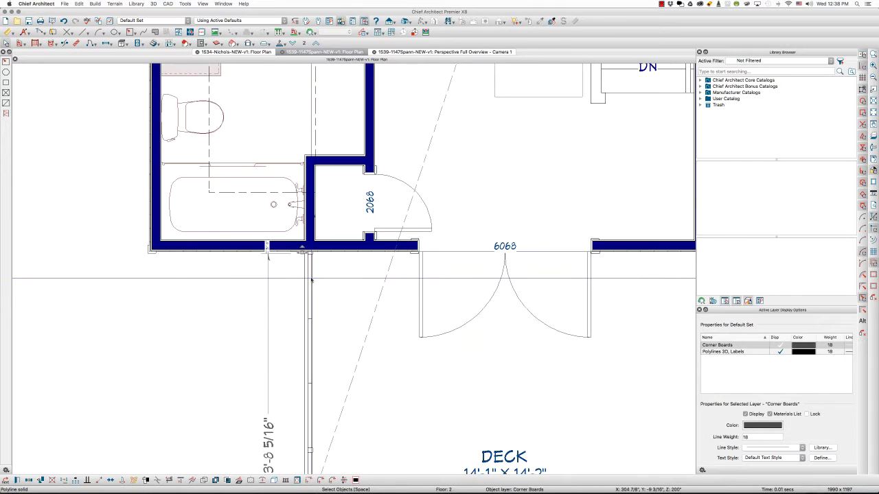
scroll(253, 277, "right", 1)
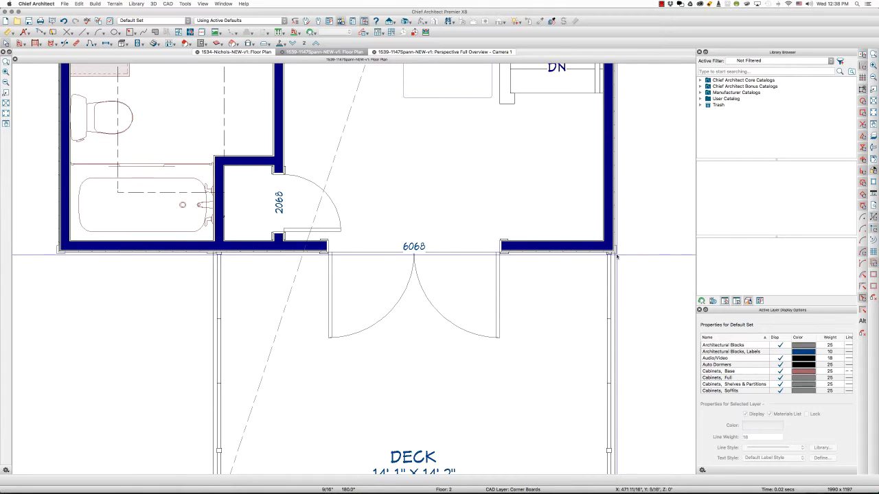
scroll(211, 269, "up", 2)
scroll(211, 269, "up", 3)
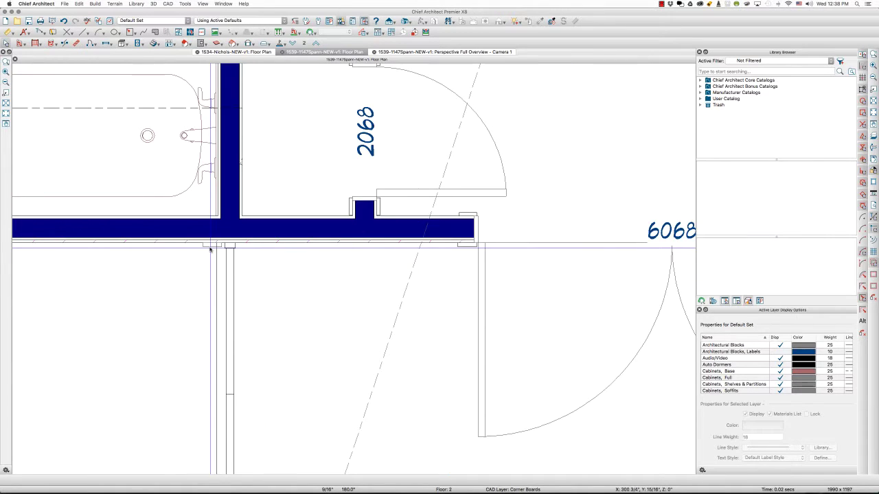
left_click(204, 247)
scroll(203, 247, "up", 3)
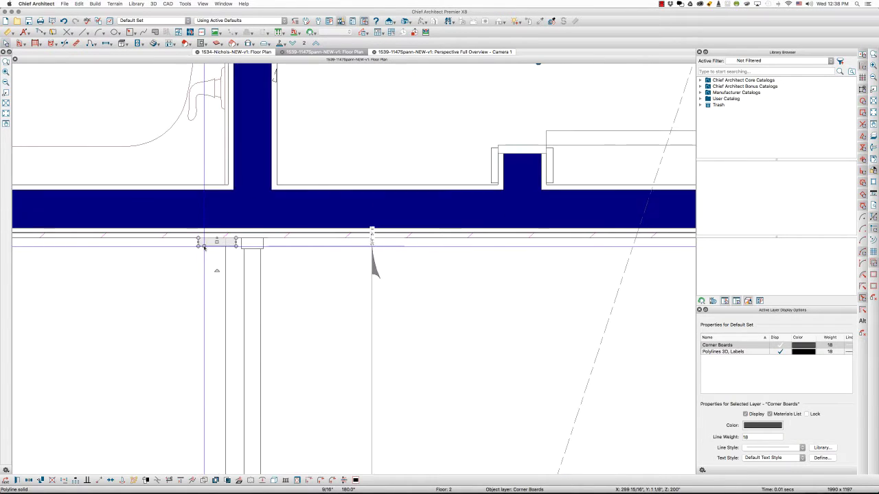
left_click_drag(207, 237, 234, 237)
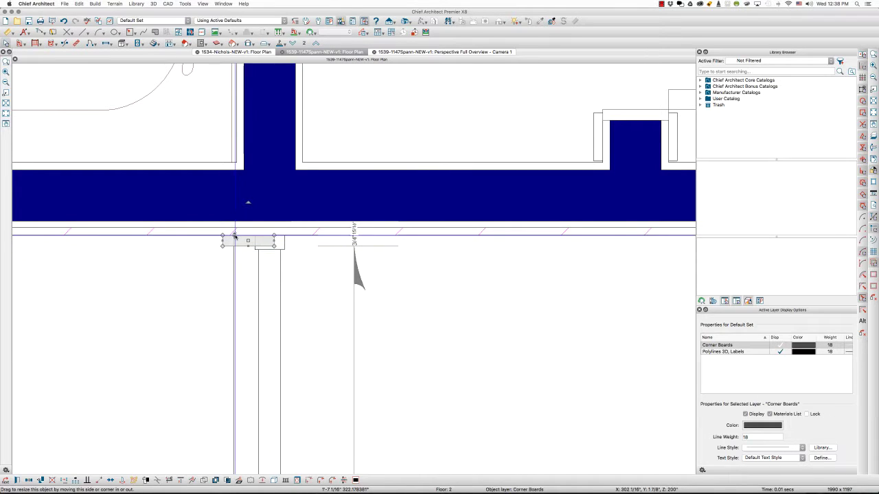
scroll(233, 252, "down", 3)
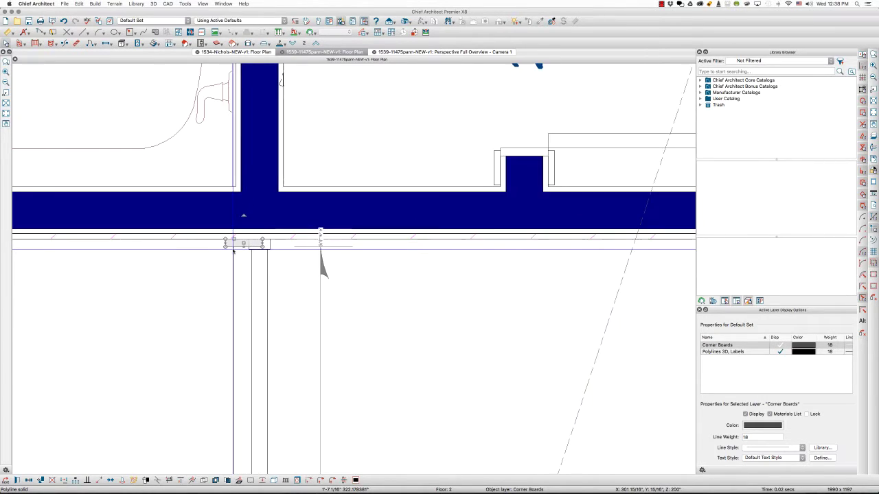
left_click(403, 53)
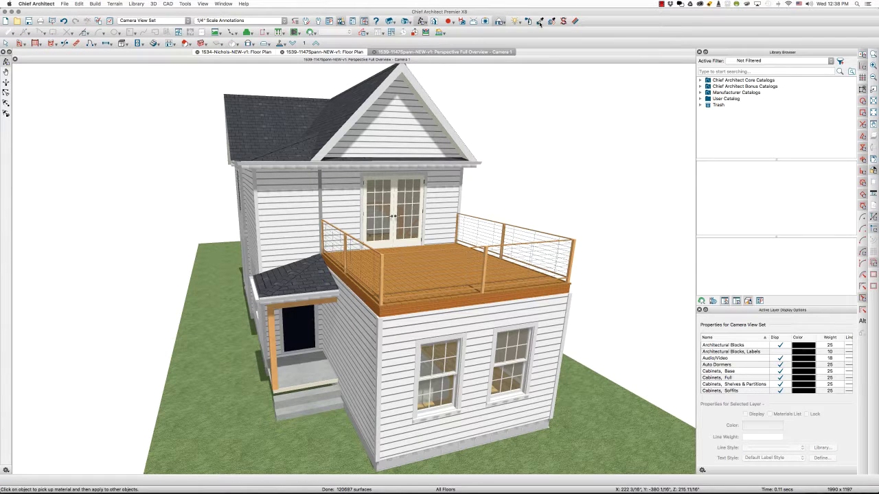
left_click(465, 180)
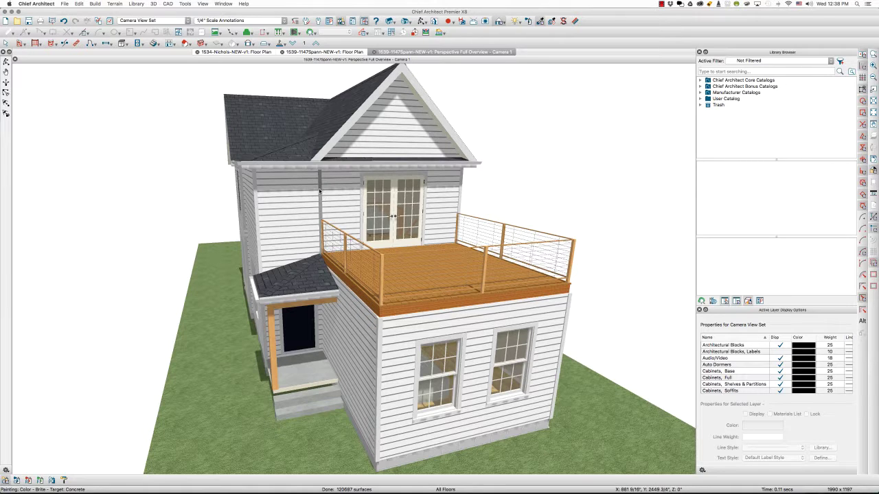
key("Escape")
left_click(321, 191)
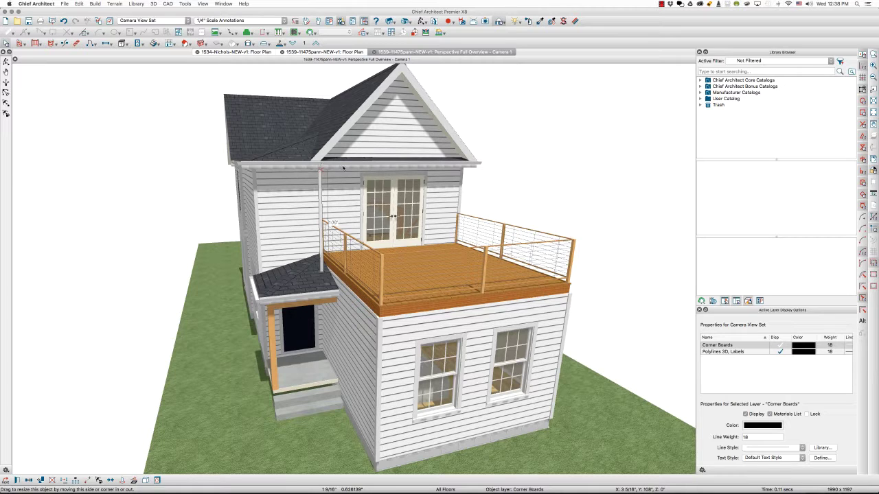
key("Escape")
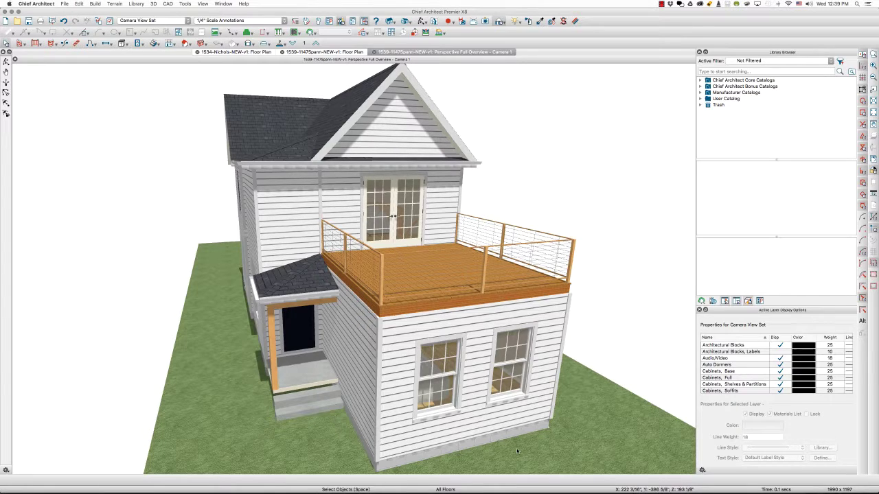
mouse_move(527, 481)
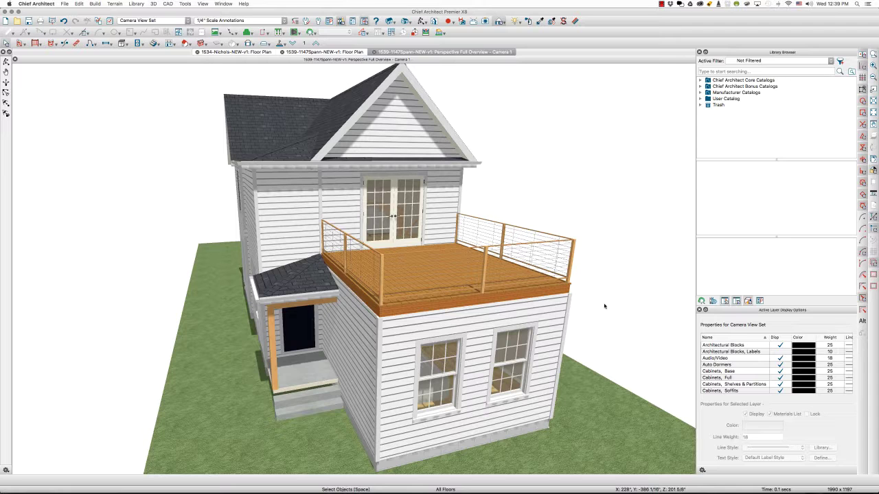